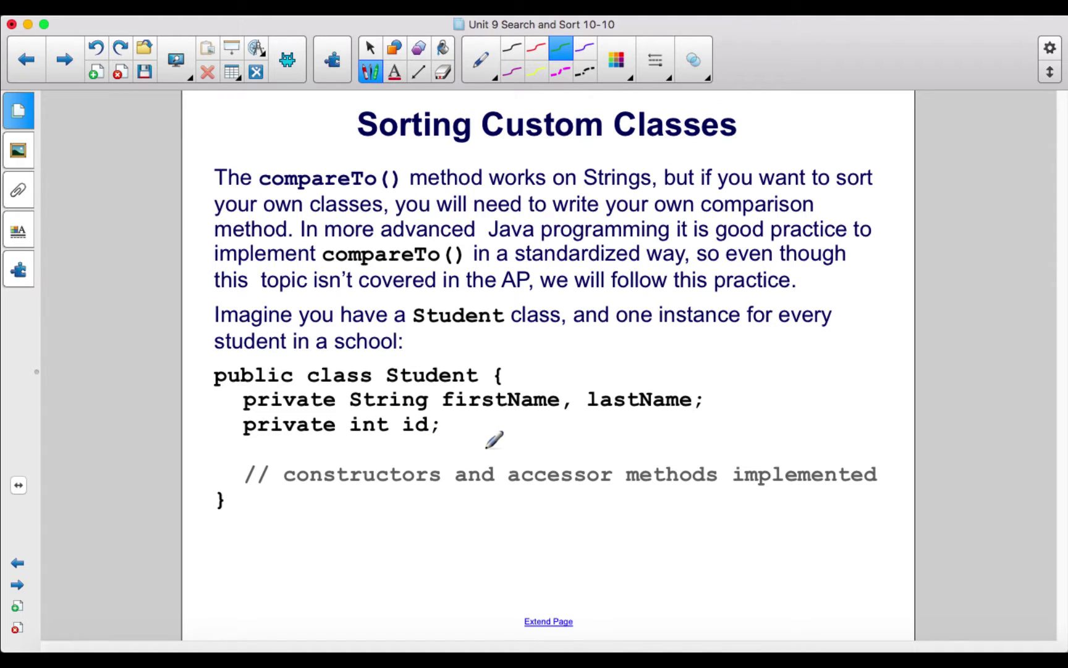
- Advance to the slide where Student's compareTo sorts alphabetically by last name
key("Page_Down")
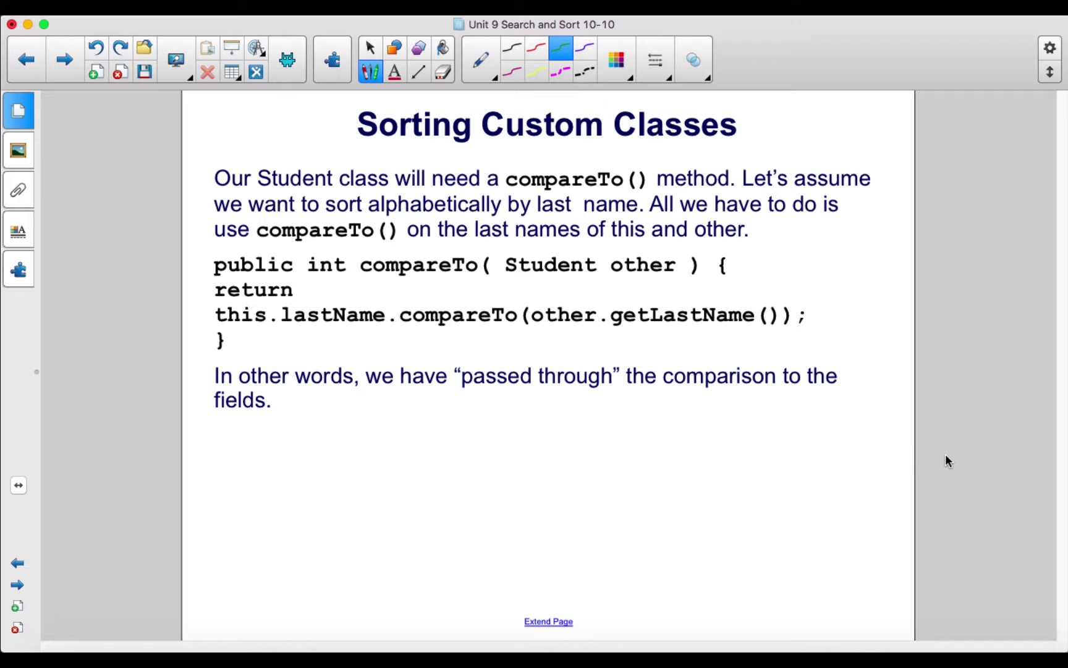
- Advance to the slide whose compareTo breaks last-name ties using first names
key("Page_Down")
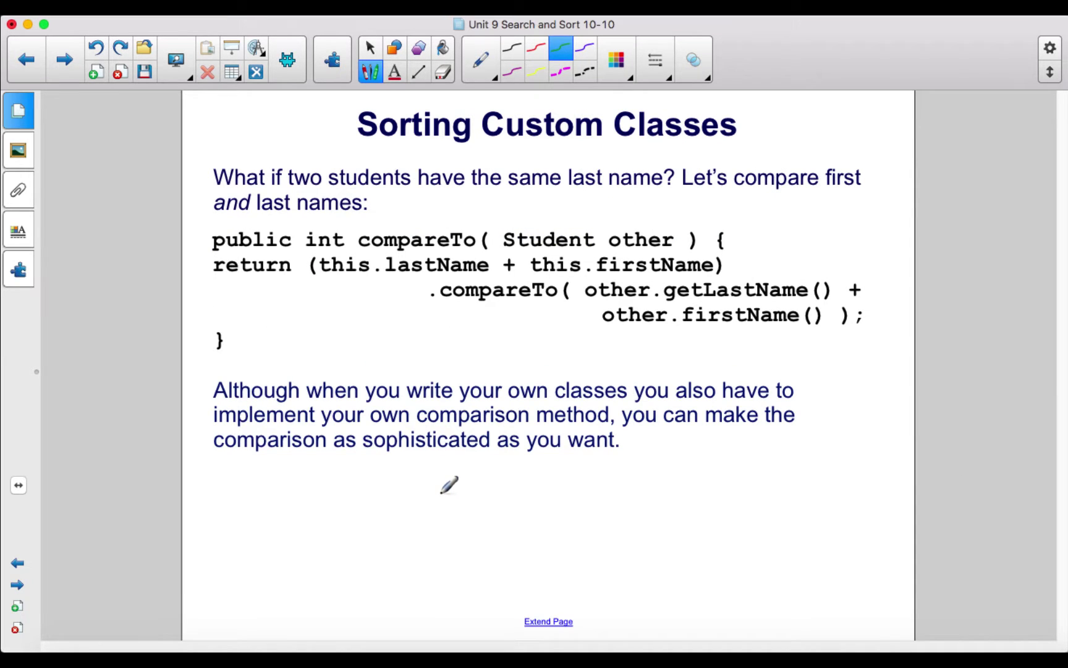